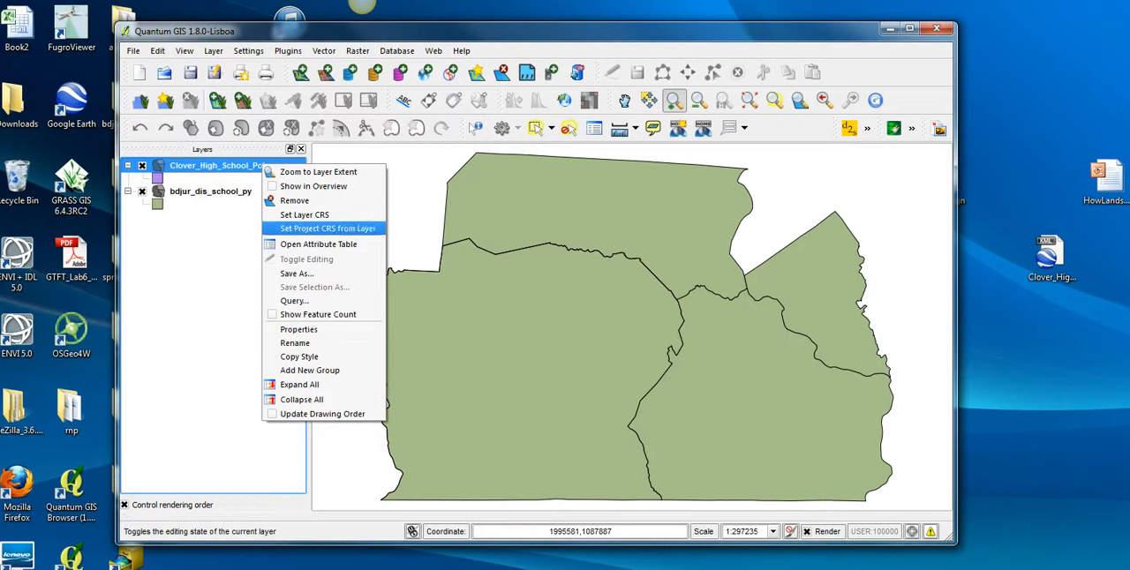
Review the coordinate reference system definition assigned to the Clover_High_School_Polygon layer.
{"action": "left_click", "coordinate": [304, 214]}
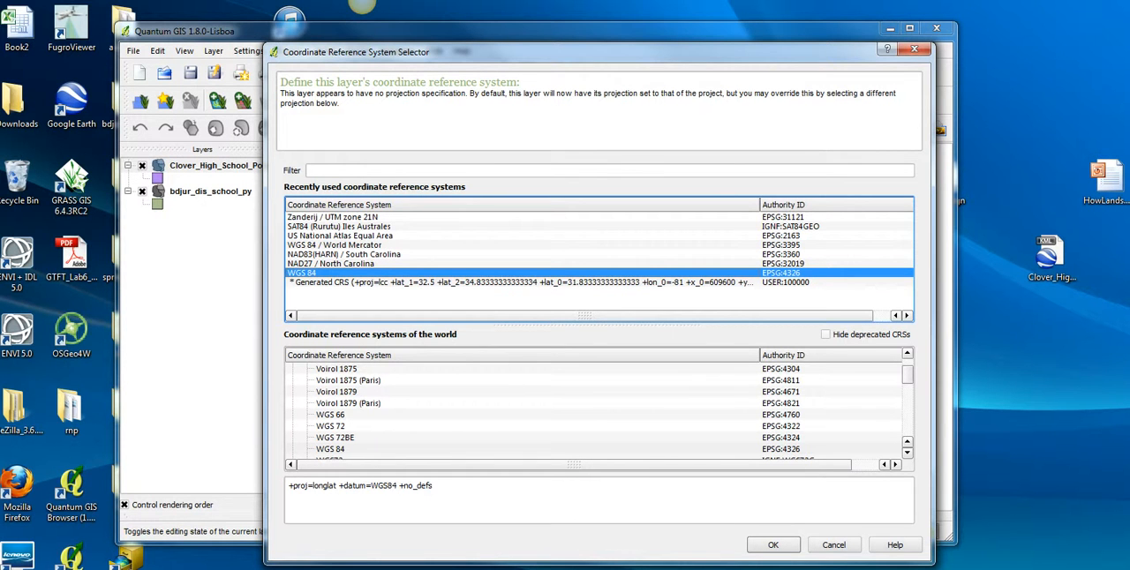
{"action": "left_click", "coordinate": [459, 494]}
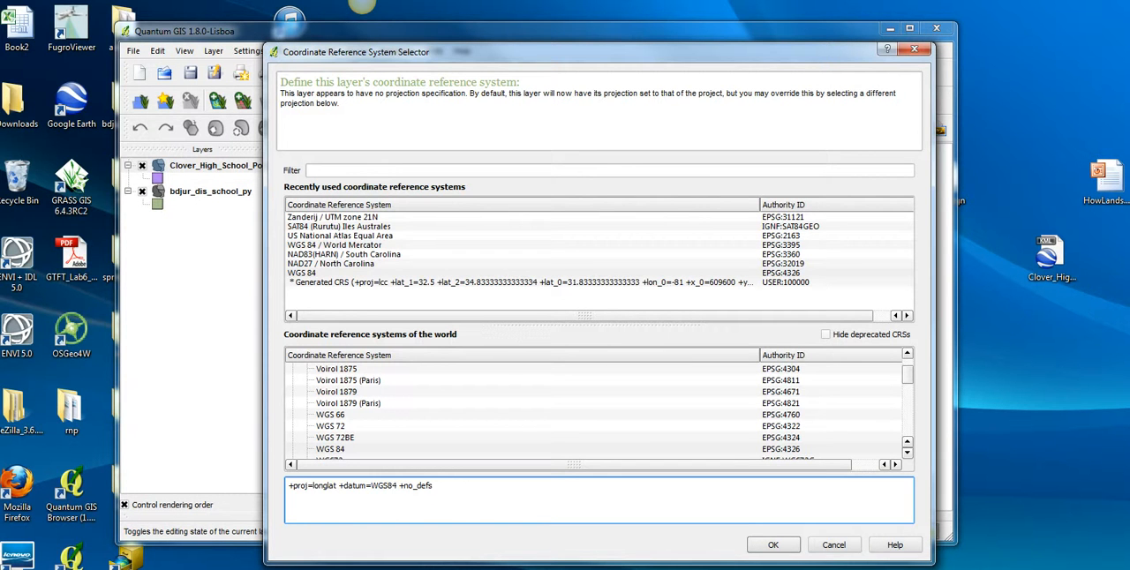
{"action": "left_click", "coordinate": [773, 545]}
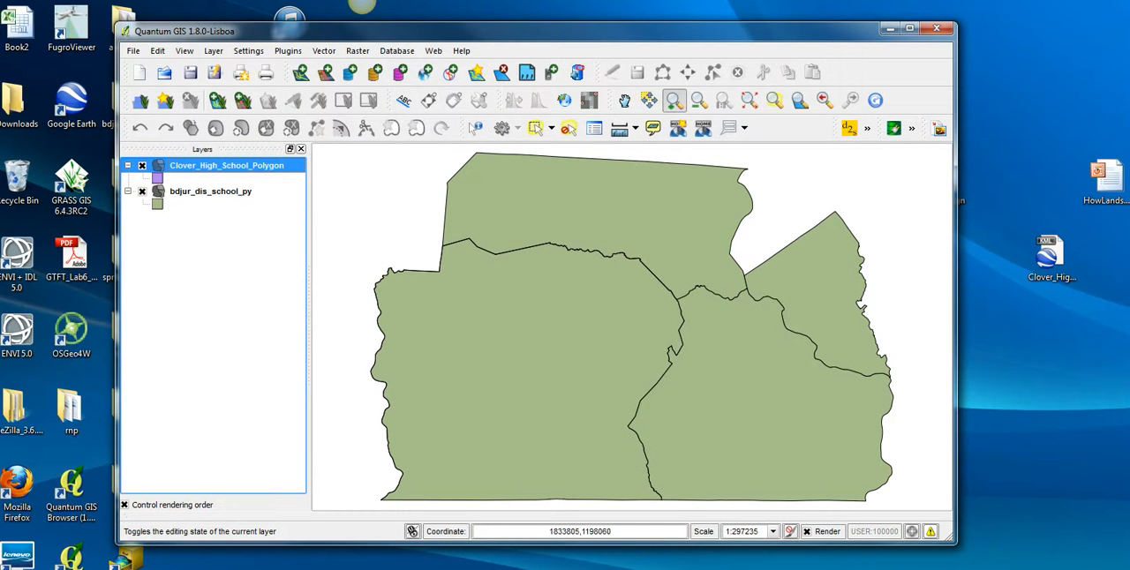
Set the project CRS from the bdjur_dis_school_py layer.
{"action": "left_click", "coordinate": [210, 191]}
{"action": "right_click", "coordinate": [217, 192]}
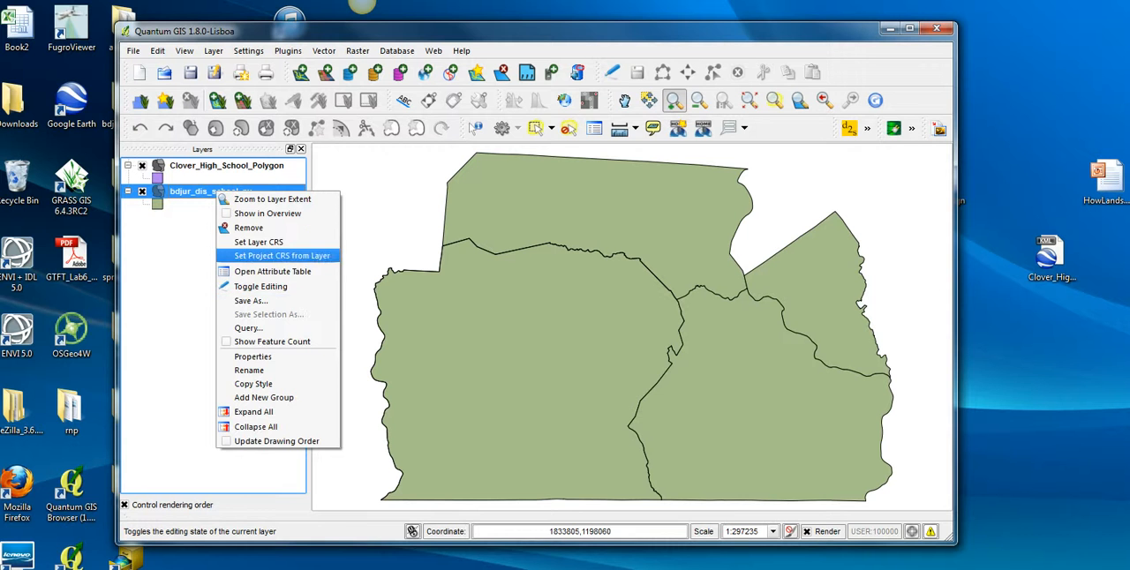
{"action": "left_click", "coordinate": [282, 256]}
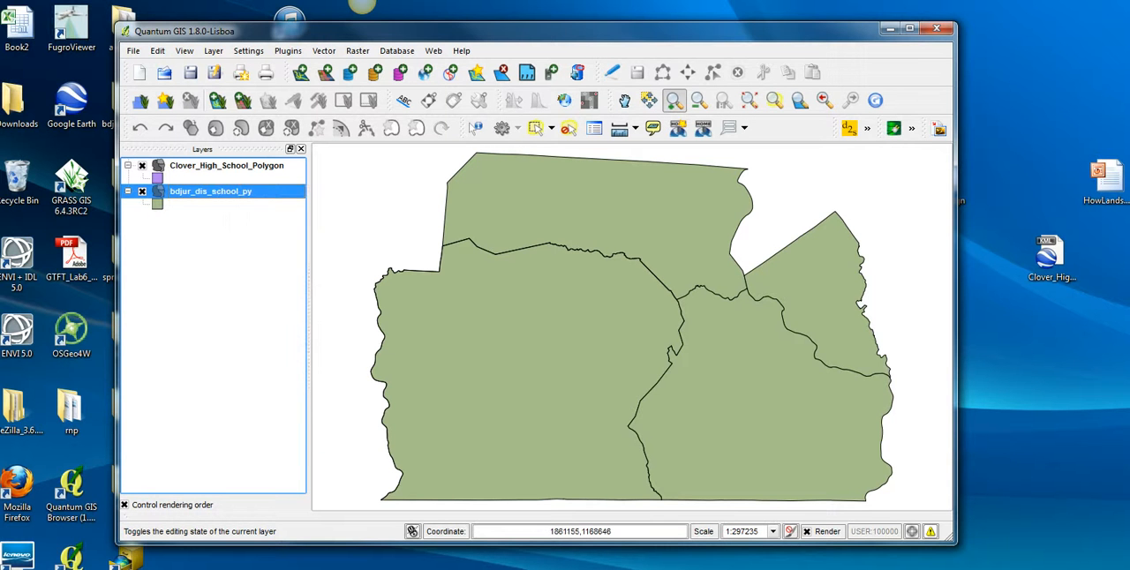
Inspect the bdjur_dis_school_py layer's CRS definition, keeping the generated CRS USER:100000 selected.
{"action": "right_click", "coordinate": [219, 191]}
{"action": "left_click", "coordinate": [279, 246]}
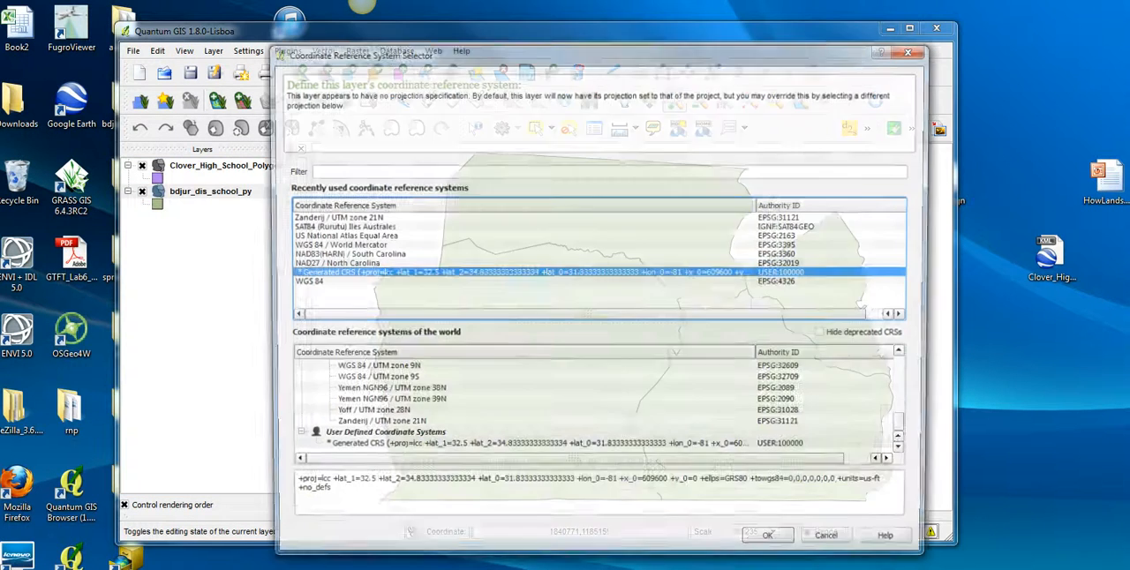
{"action": "left_click", "coordinate": [530, 500]}
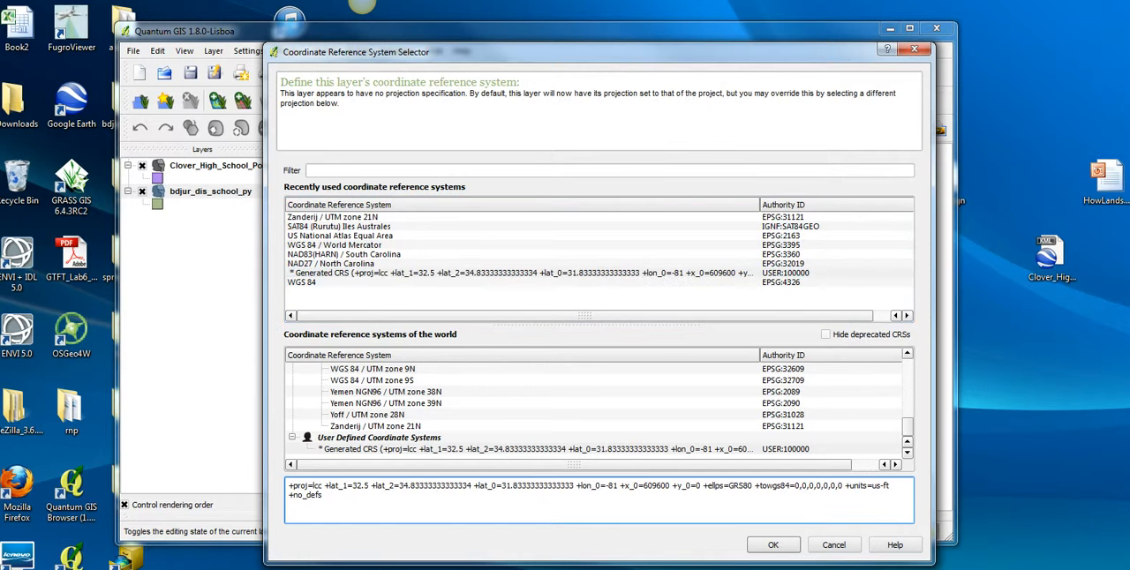
{"action": "left_click", "coordinate": [521, 273]}
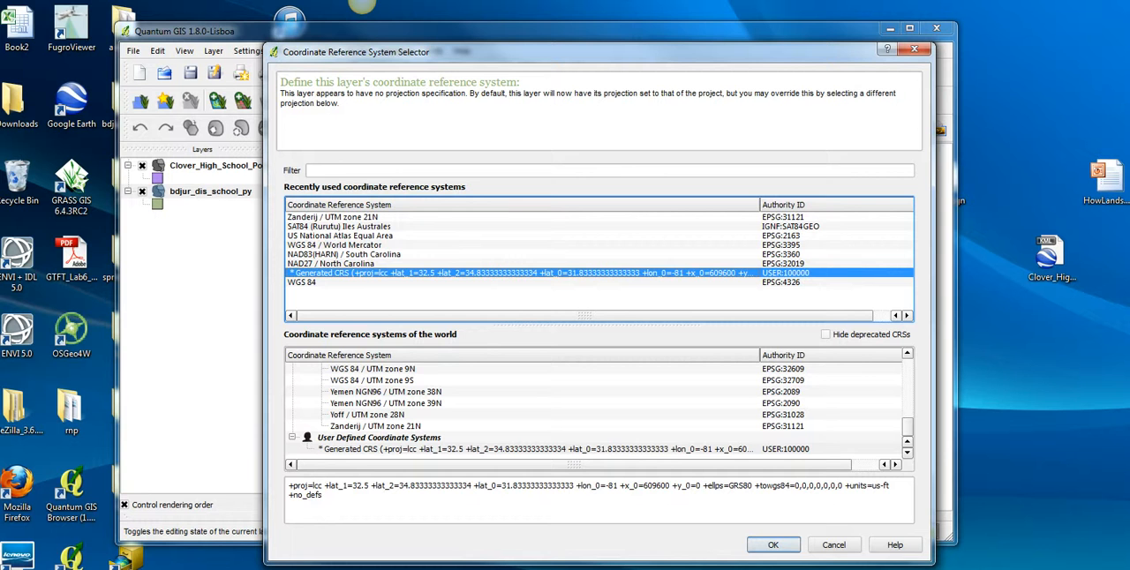
{"action": "key", "text": "Return"}
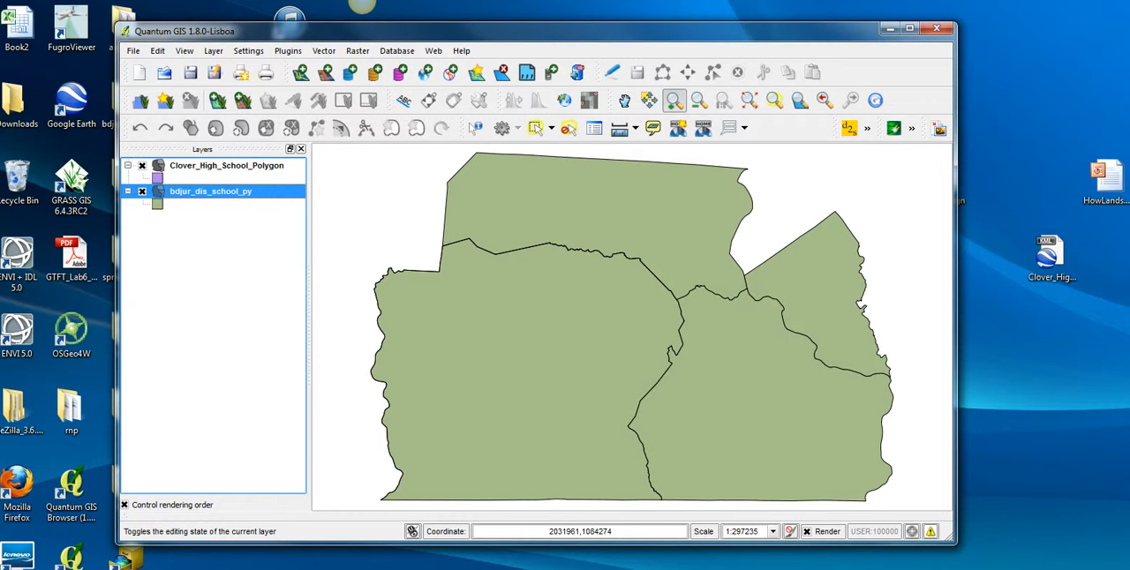
Enable 'on the fly' CRS transformation for the project.
{"action": "left_click", "coordinate": [913, 532]}
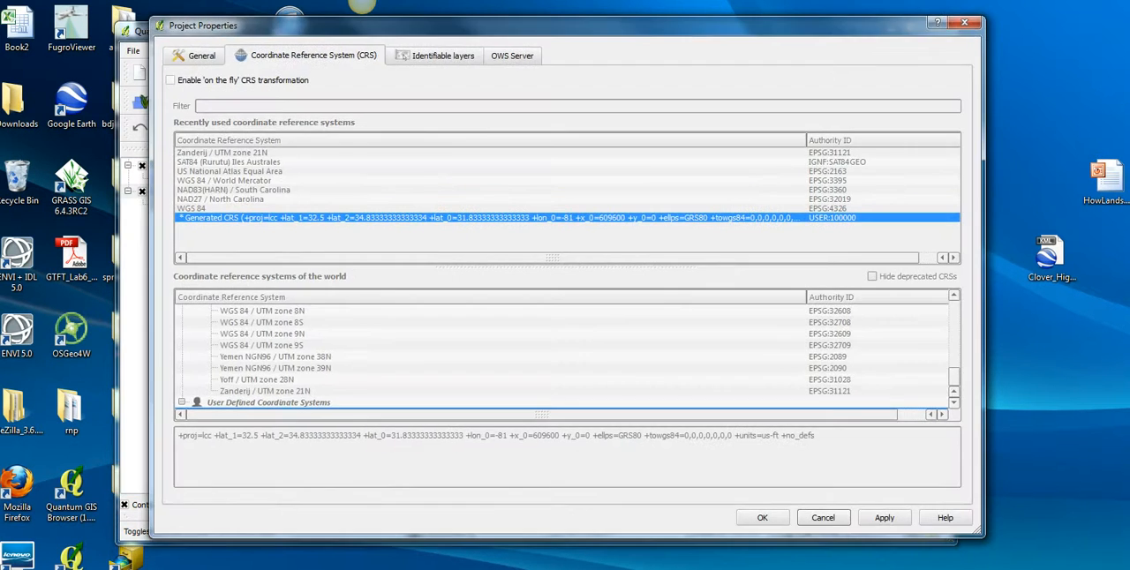
{"action": "left_click", "coordinate": [170, 79]}
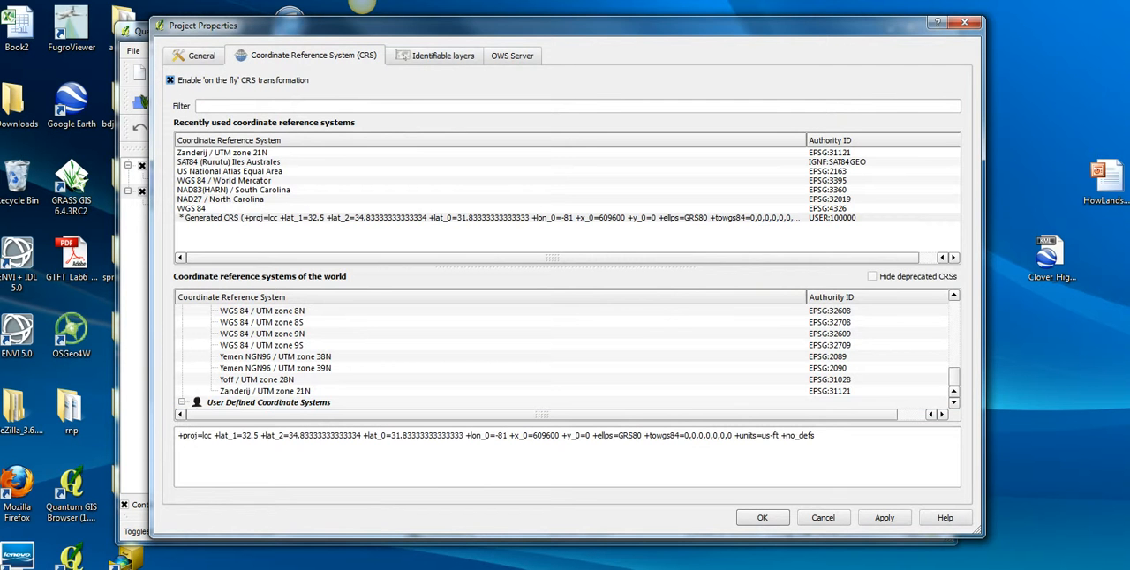
{"action": "left_click", "coordinate": [762, 519]}
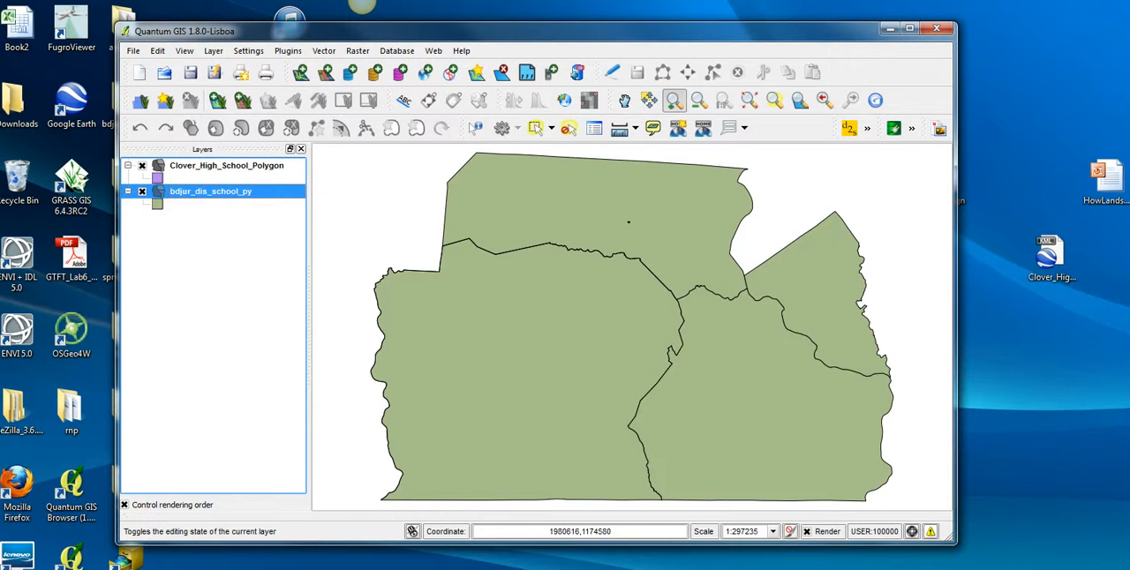
Examine the small school polygon inside the northern district up close, and return to the full extent of bdjur_dis_school_py.
{"action": "left_click_drag", "start_coordinate": [606, 209], "coordinate": [650, 238]}
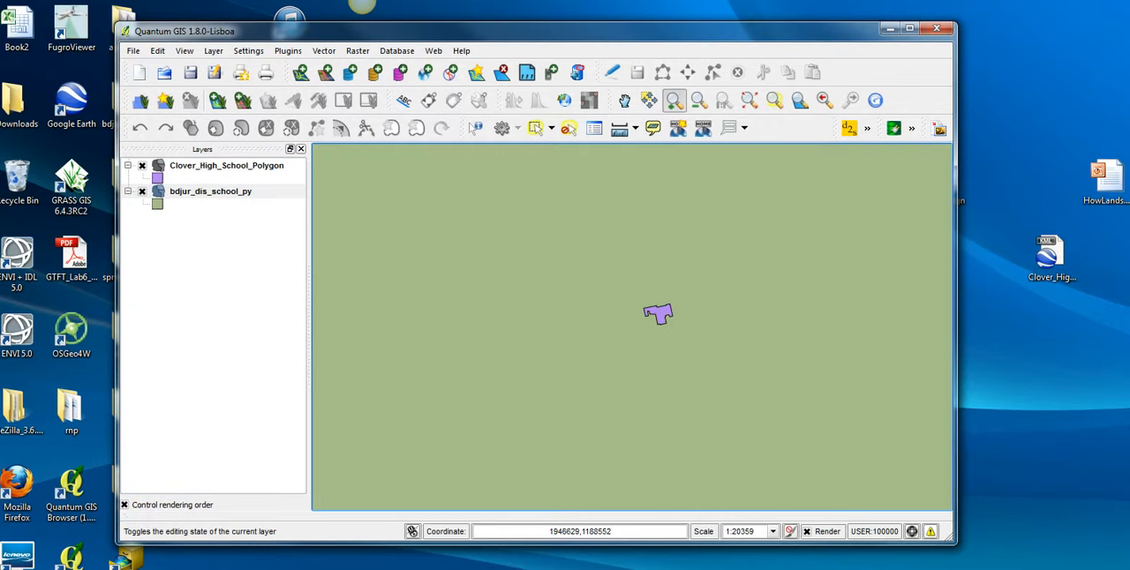
{"action": "left_click_drag", "start_coordinate": [583, 266], "coordinate": [767, 396]}
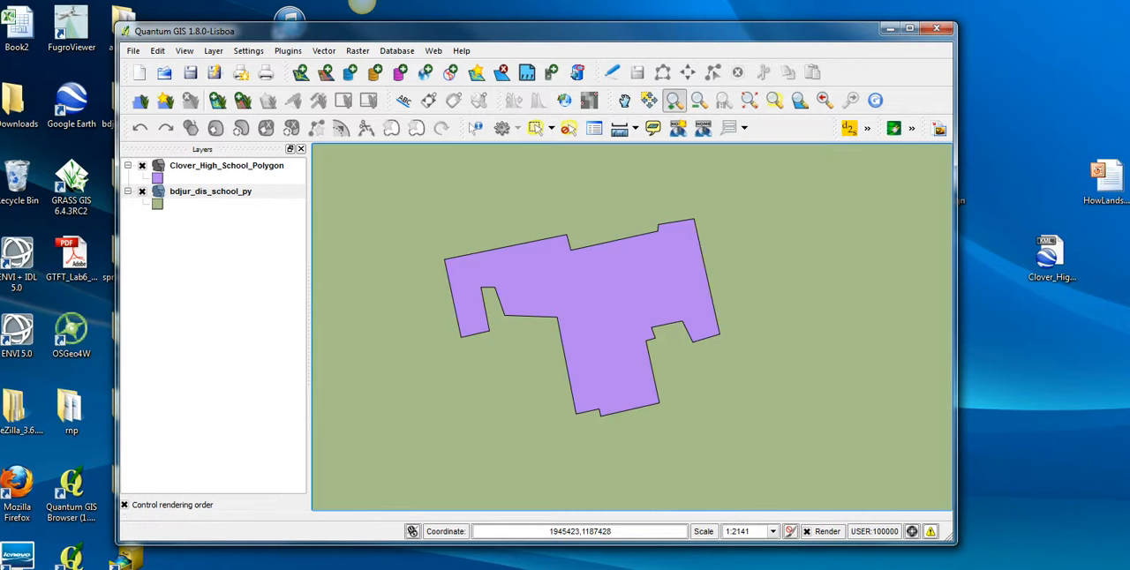
{"action": "scroll", "coordinate": [643, 318], "scroll_direction": "up", "scroll_amount": 5}
{"action": "right_click", "coordinate": [205, 192]}
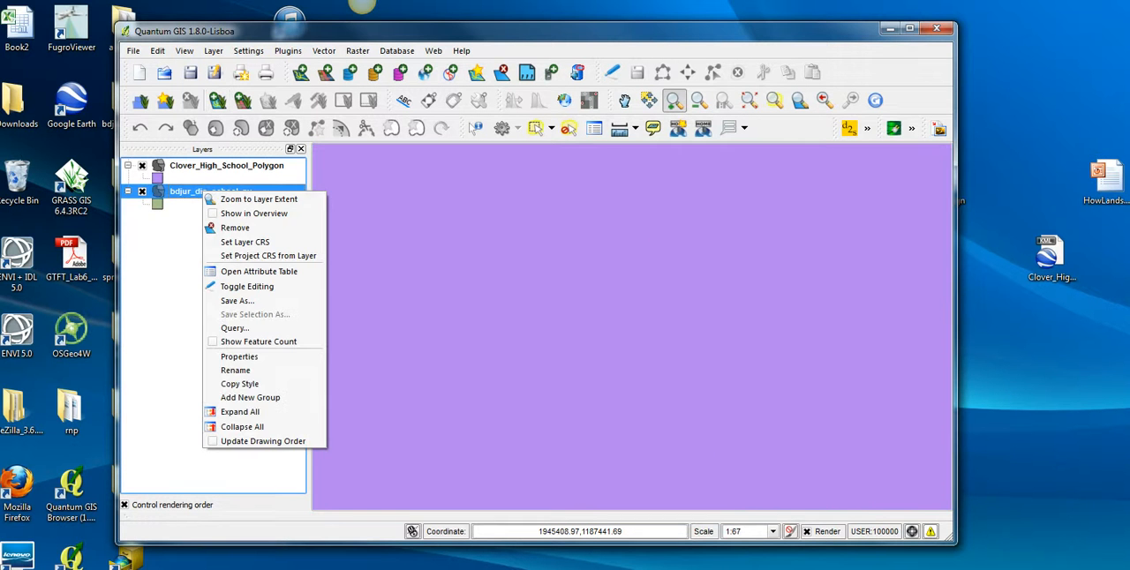
{"action": "left_click", "coordinate": [257, 199]}
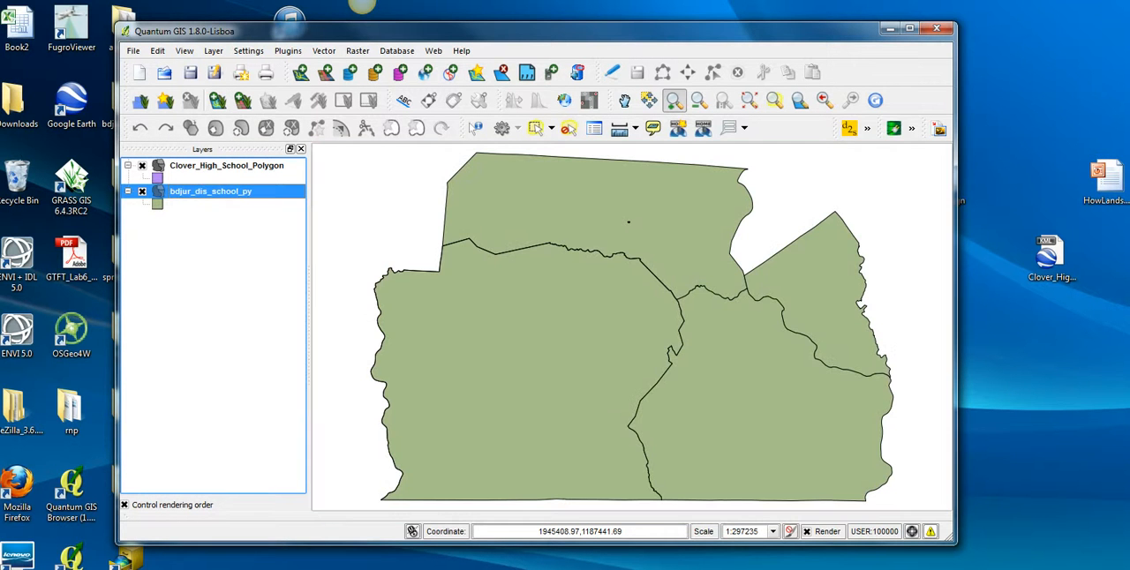
Disable 'on the fly' CRS transformation for the project.
{"action": "left_click", "coordinate": [912, 531]}
{"action": "left_click", "coordinate": [170, 80]}
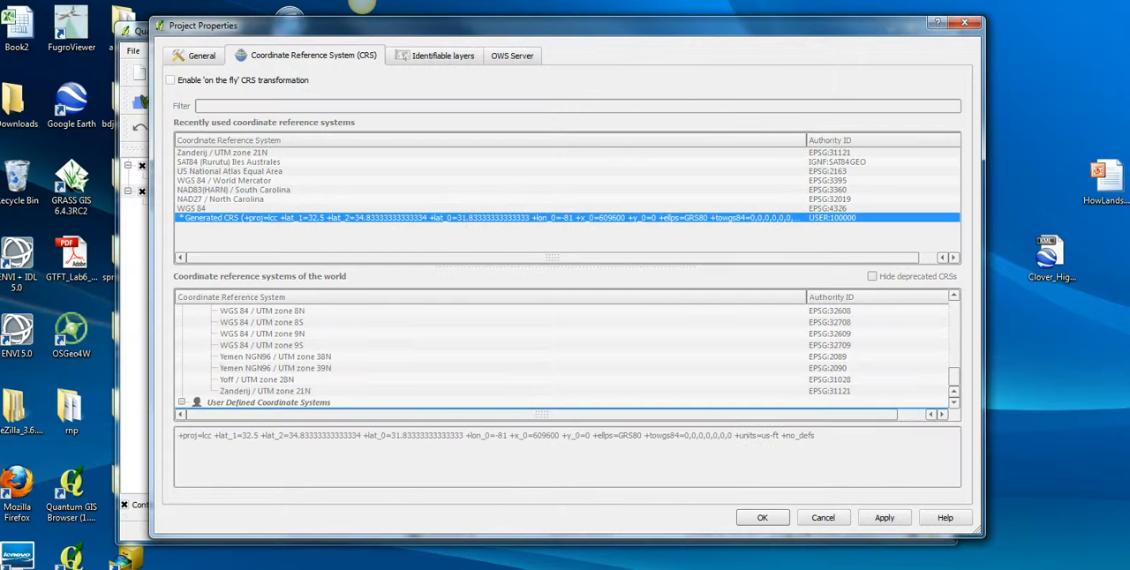
{"action": "left_click", "coordinate": [885, 518]}
{"action": "left_click", "coordinate": [762, 518]}
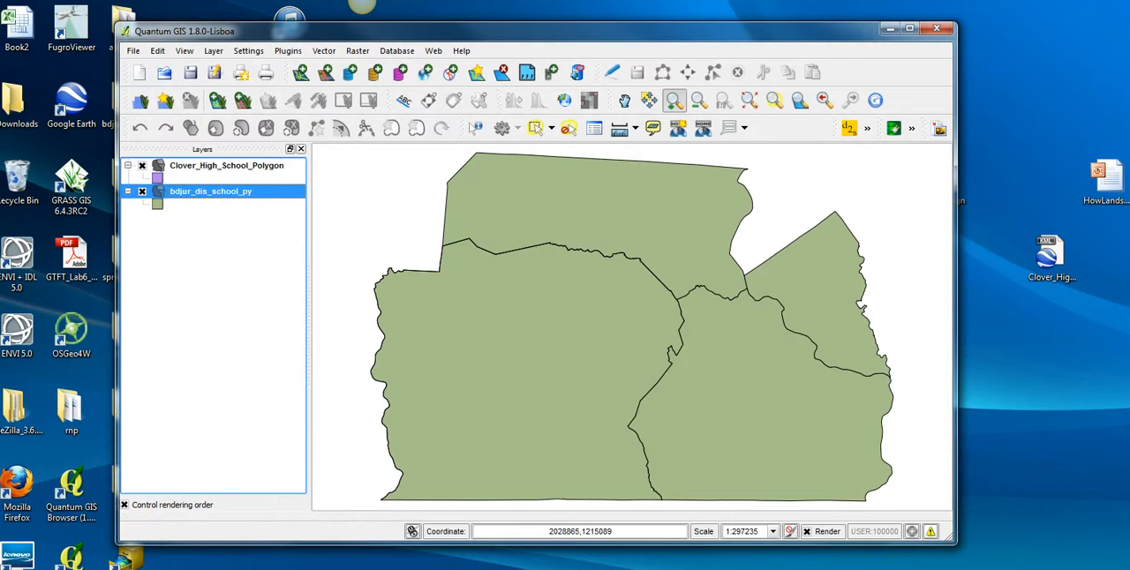
Compare where the two layers are drawn by viewing the extent of Clover_High_School_Polygon and that of bdjur_dis_school_py.
{"action": "left_click", "coordinate": [227, 166]}
{"action": "right_click", "coordinate": [216, 166]}
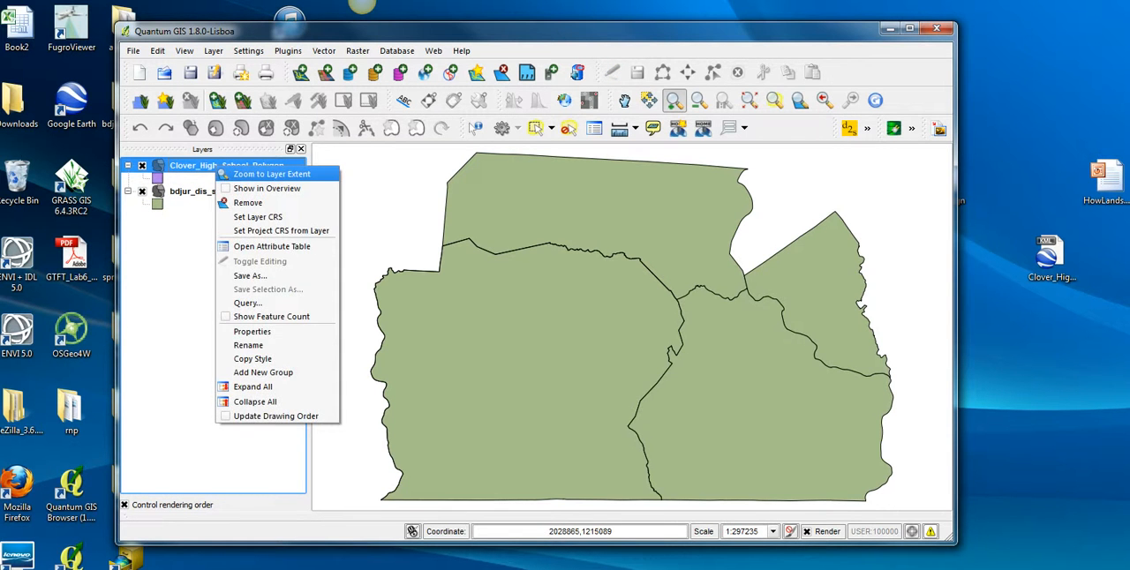
{"action": "left_click", "coordinate": [272, 174]}
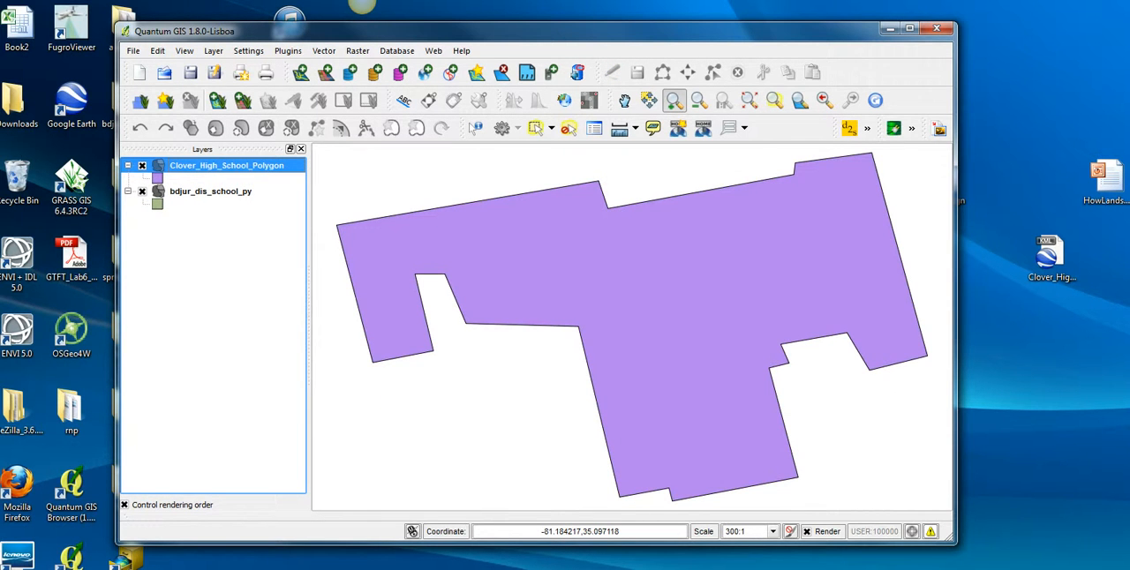
{"action": "left_click", "coordinate": [210, 192]}
{"action": "right_click", "coordinate": [210, 191]}
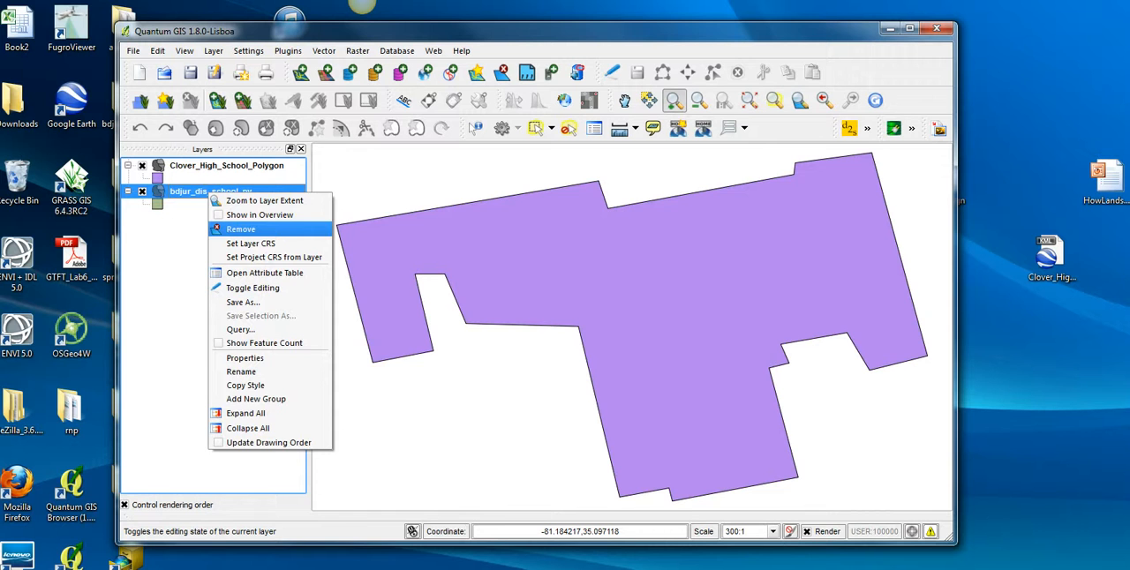
{"action": "left_click", "coordinate": [264, 200]}
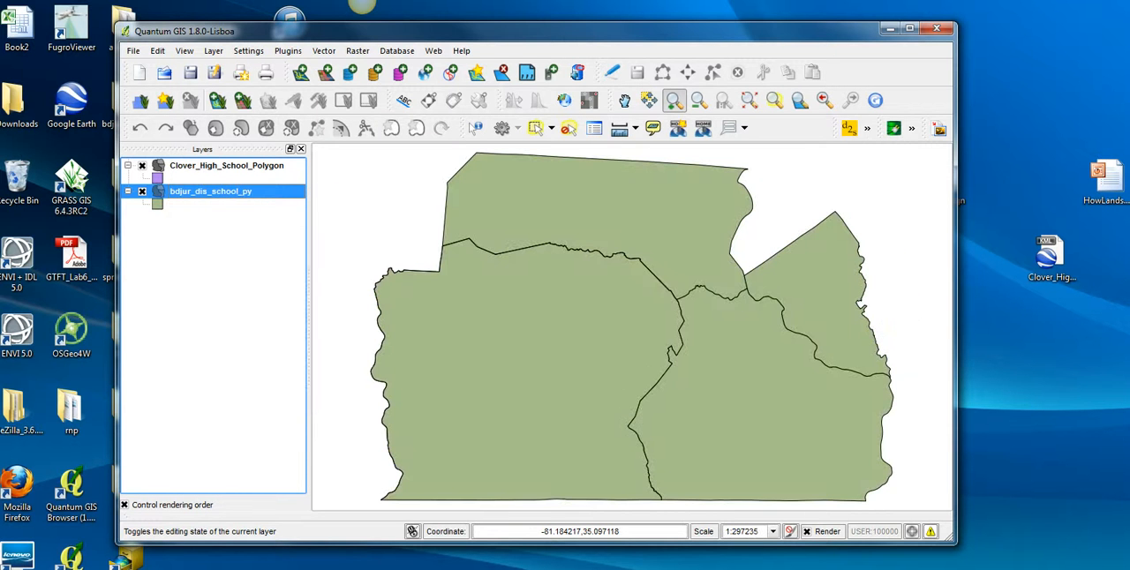
Start exporting Clover_High_School_Polygon as an ESRI Shapefile named cloverHighschool2 in the bdjur_dis_school_py_shp folder.
{"action": "left_click", "coordinate": [226, 166]}
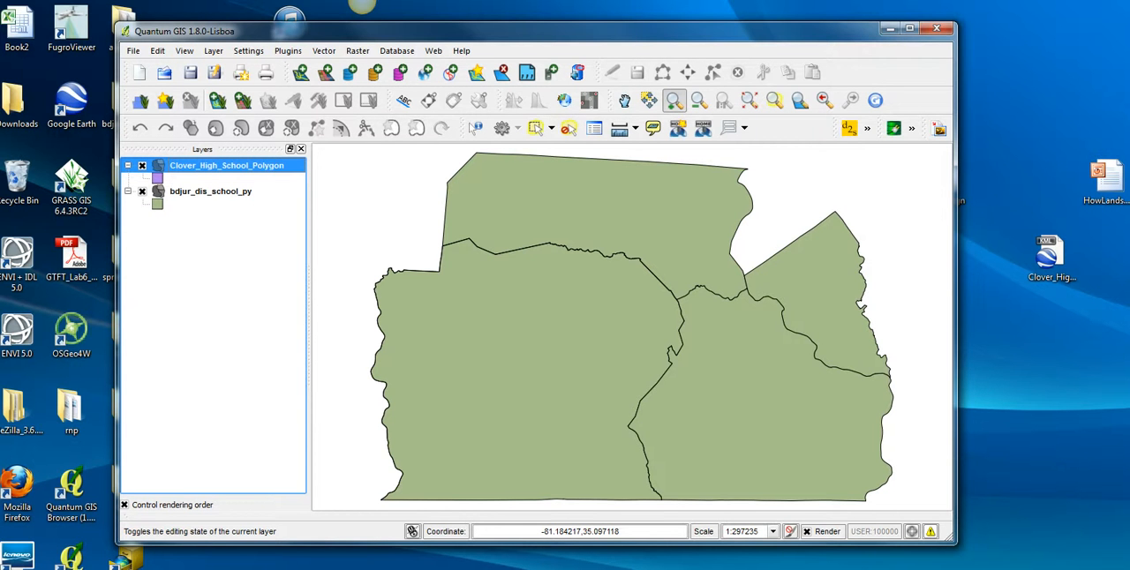
{"action": "right_click", "coordinate": [238, 166]}
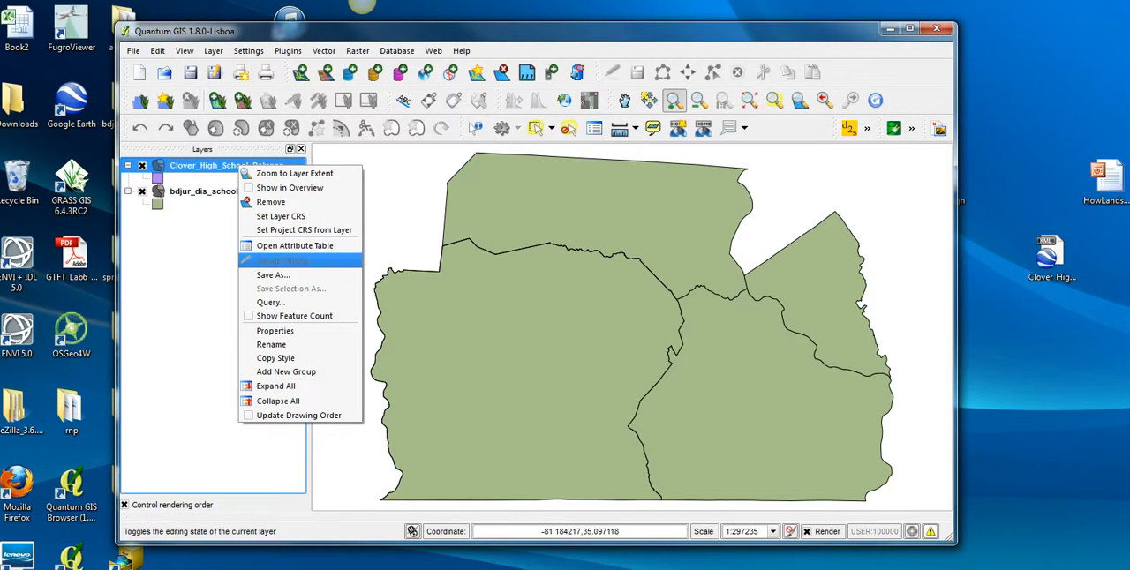
{"action": "left_click", "coordinate": [274, 275]}
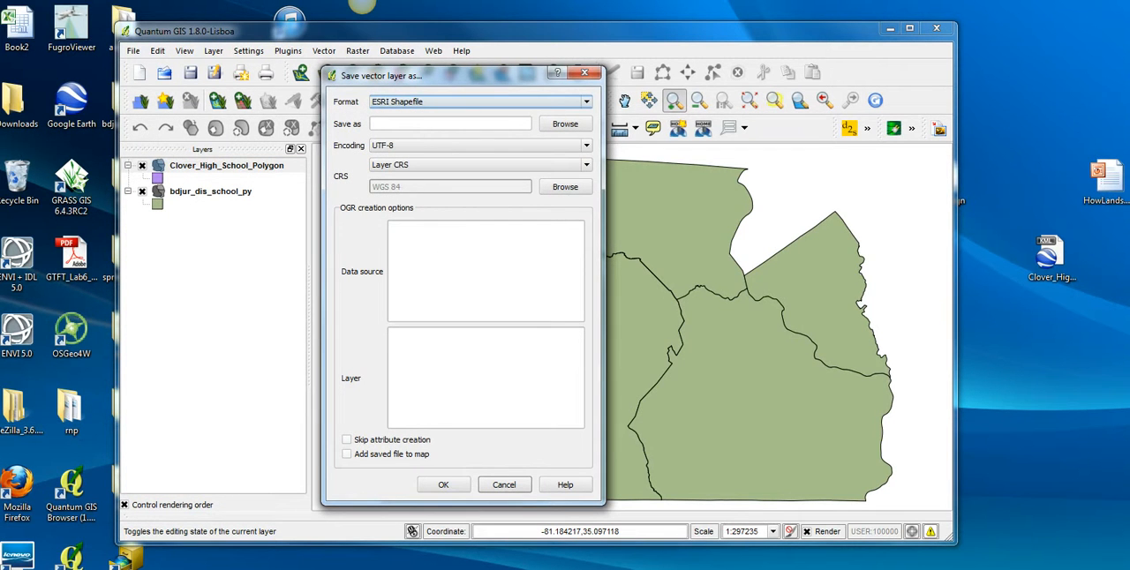
{"action": "left_click", "coordinate": [565, 124]}
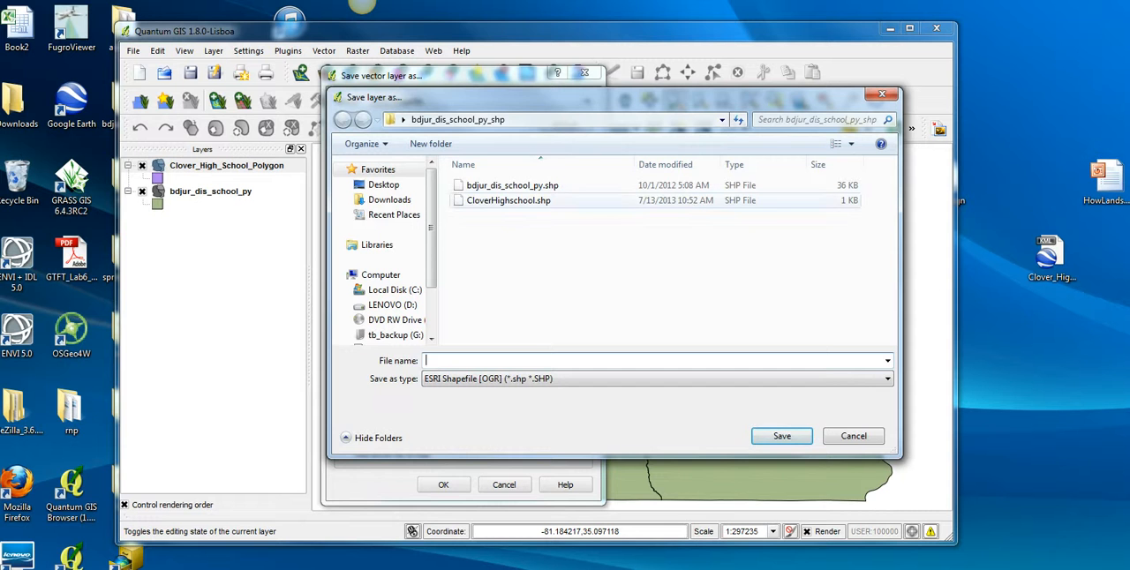
{"action": "left_click", "coordinate": [509, 201]}
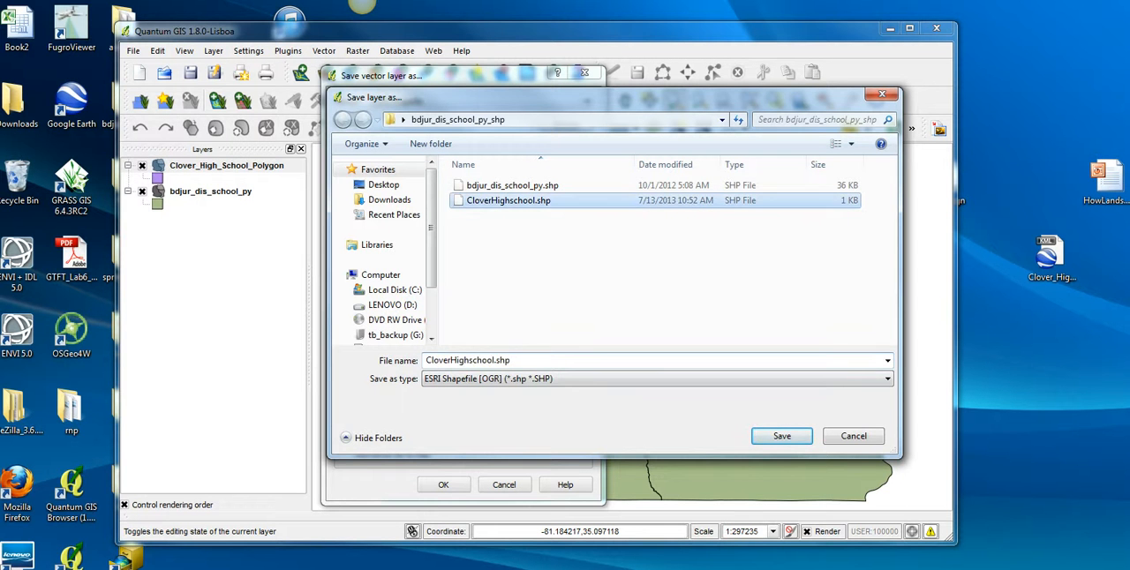
{"action": "left_click", "coordinate": [521, 360]}
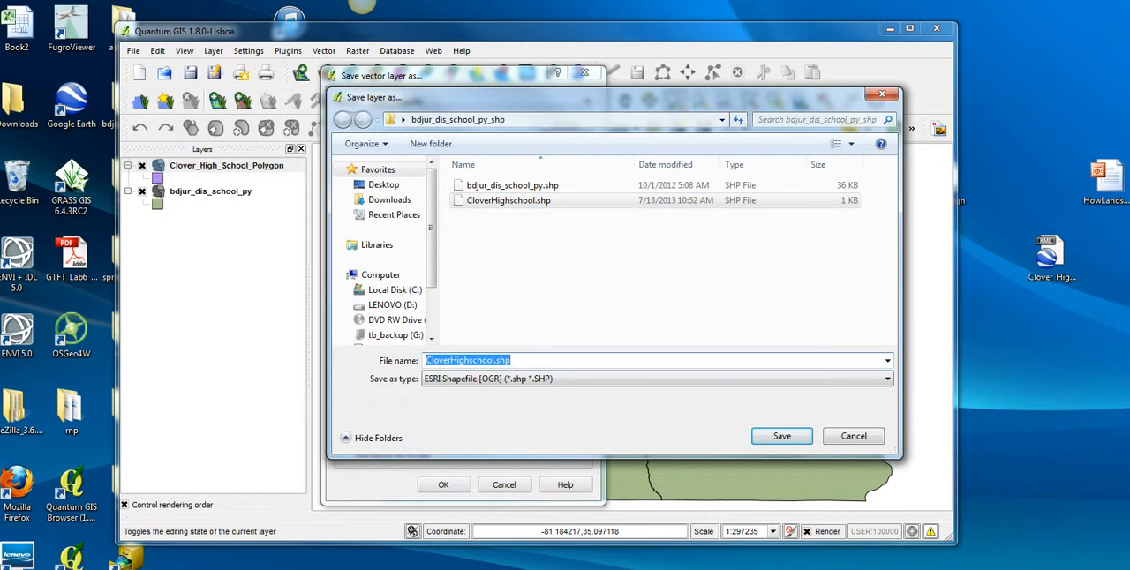
{"action": "type", "text": "clov"}
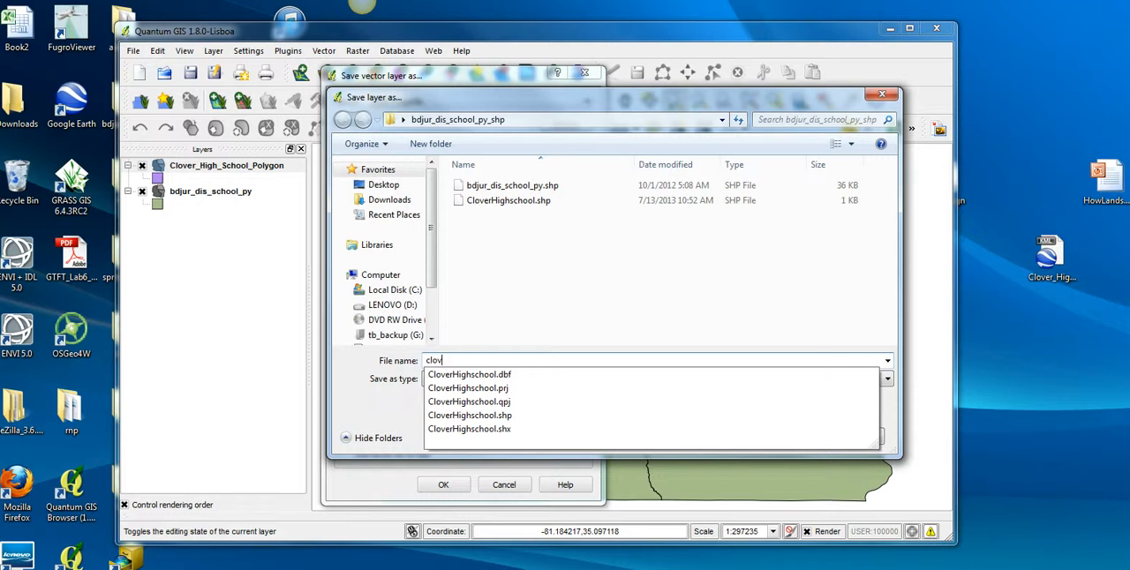
{"action": "type", "text": "erHighschool2"}
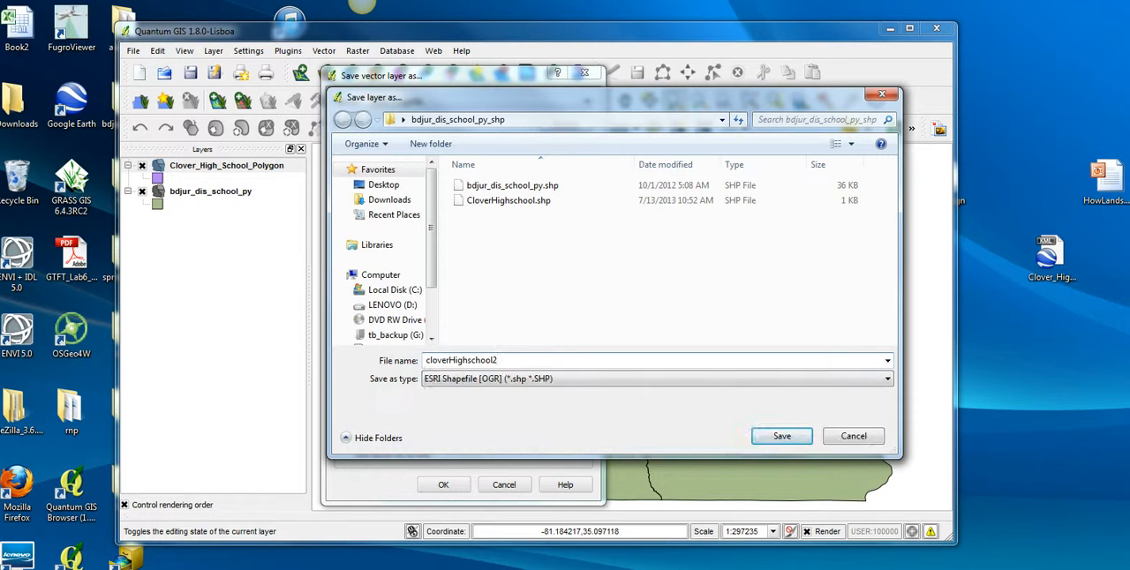
{"action": "key", "text": "Return"}
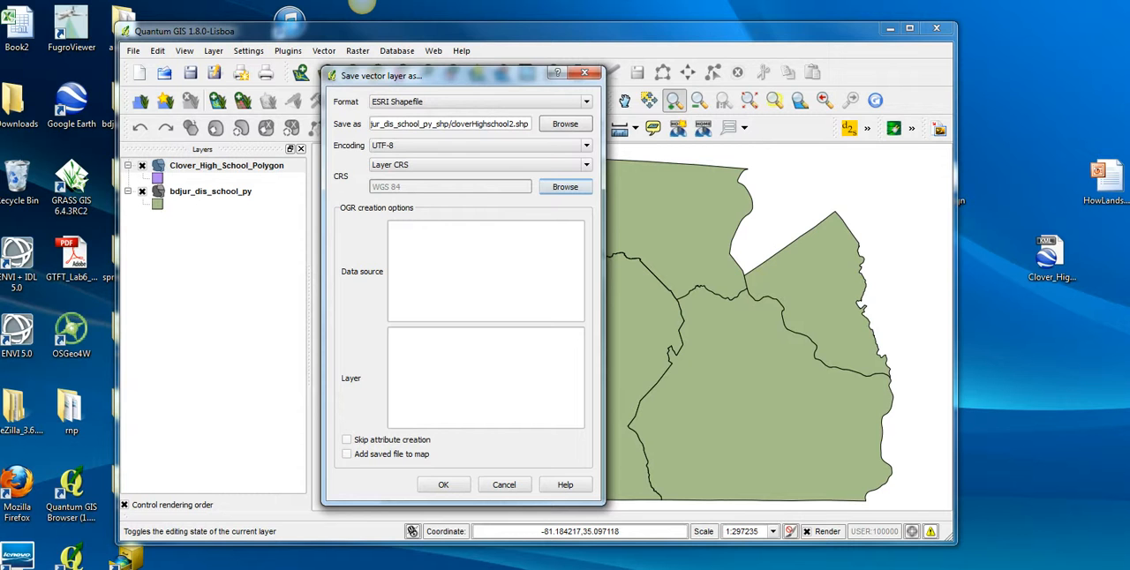
Set the exported shapefile's CRS to the generated Lambert conformal conic system USER:100000, in US feet.
{"action": "left_click", "coordinate": [565, 187]}
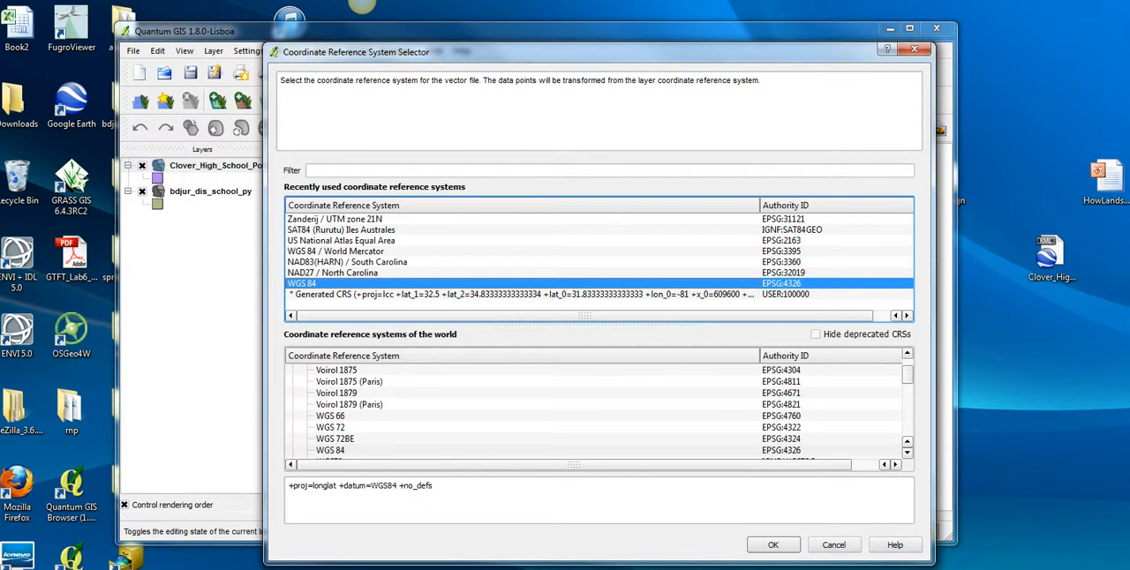
{"action": "left_click", "coordinate": [521, 294]}
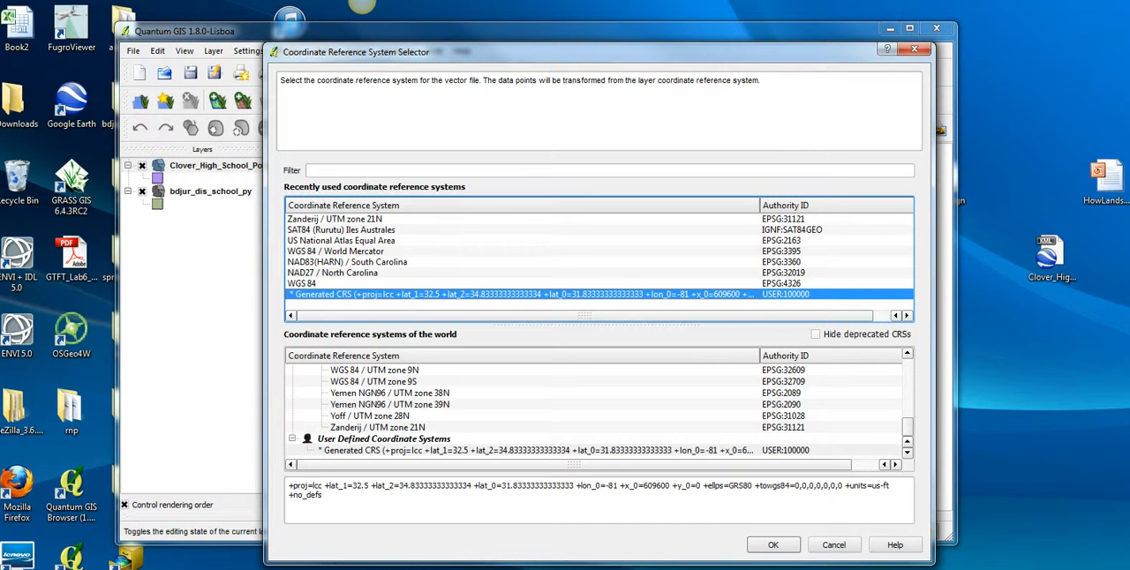
{"action": "left_click_drag", "start_coordinate": [891, 486], "coordinate": [859, 486]}
{"action": "left_click", "coordinate": [861, 487]}
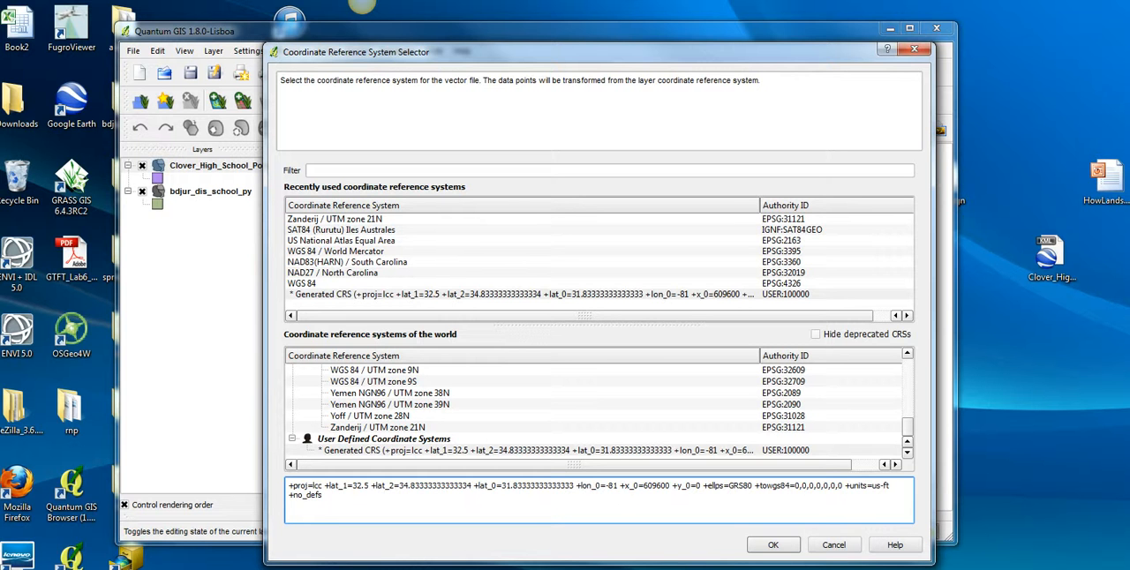
{"action": "left_click", "coordinate": [773, 545]}
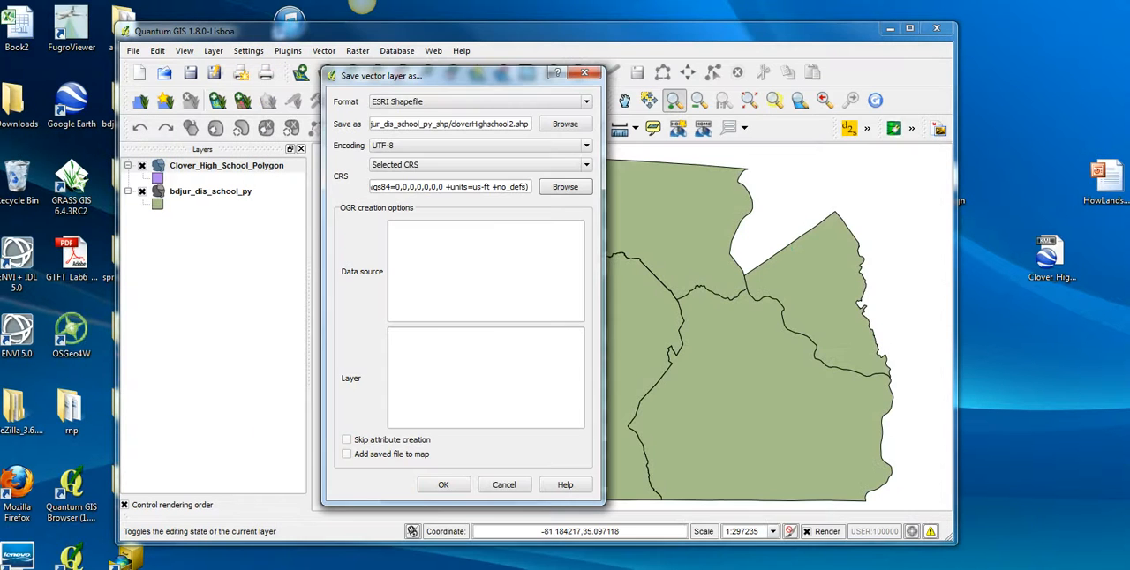
Complete the shapefile export and add cloverHighschool2.shp from the bdjur_dis_school_py_shp folder to the map as a vector layer.
{"action": "left_click", "coordinate": [444, 485]}
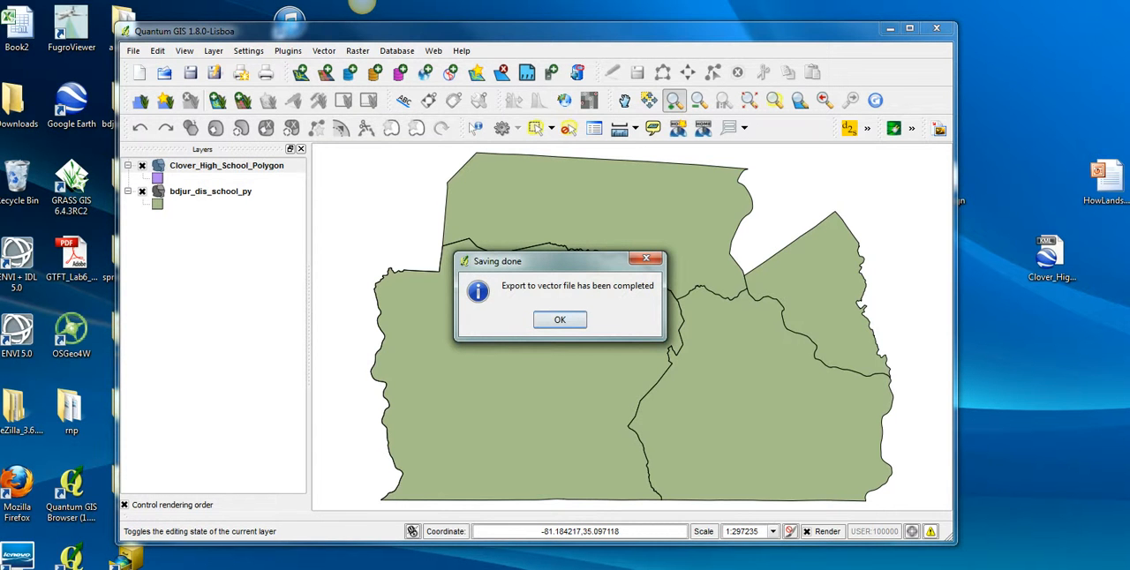
{"action": "key", "text": "Return"}
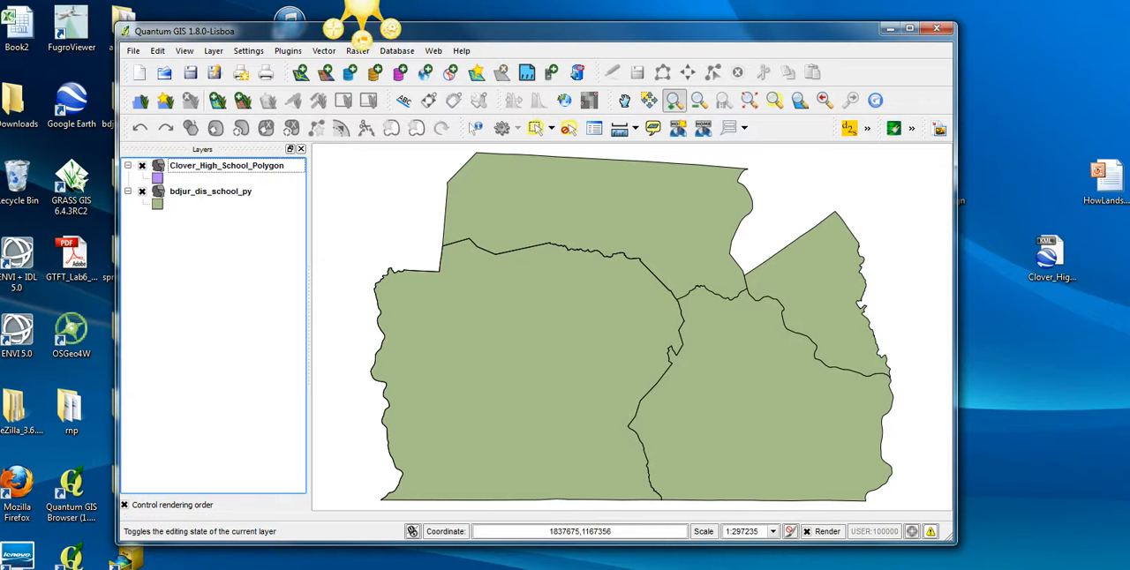
{"action": "left_click", "coordinate": [300, 72]}
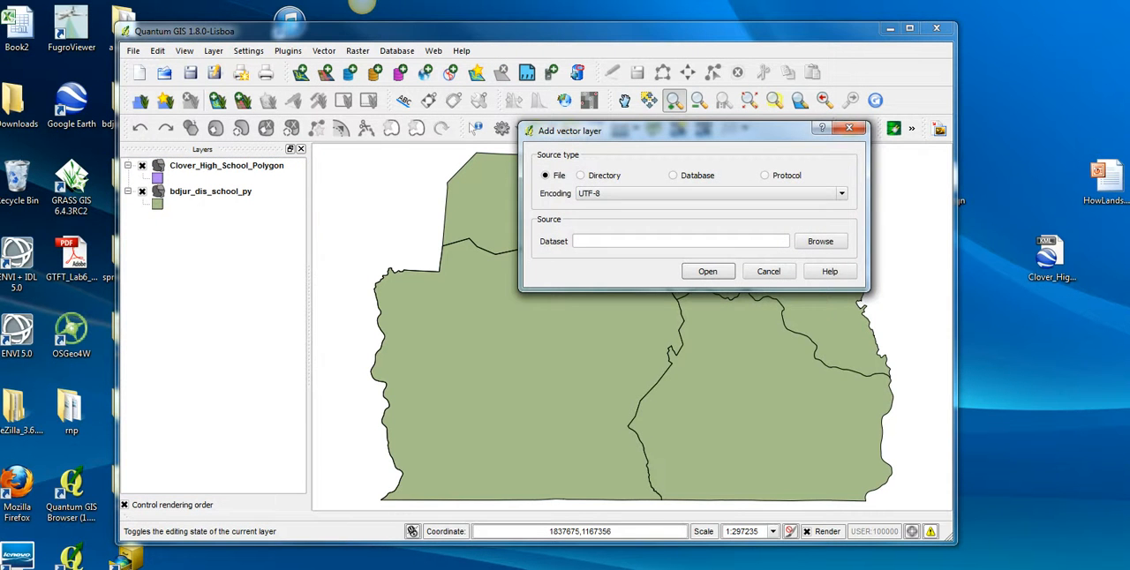
{"action": "left_click", "coordinate": [820, 241]}
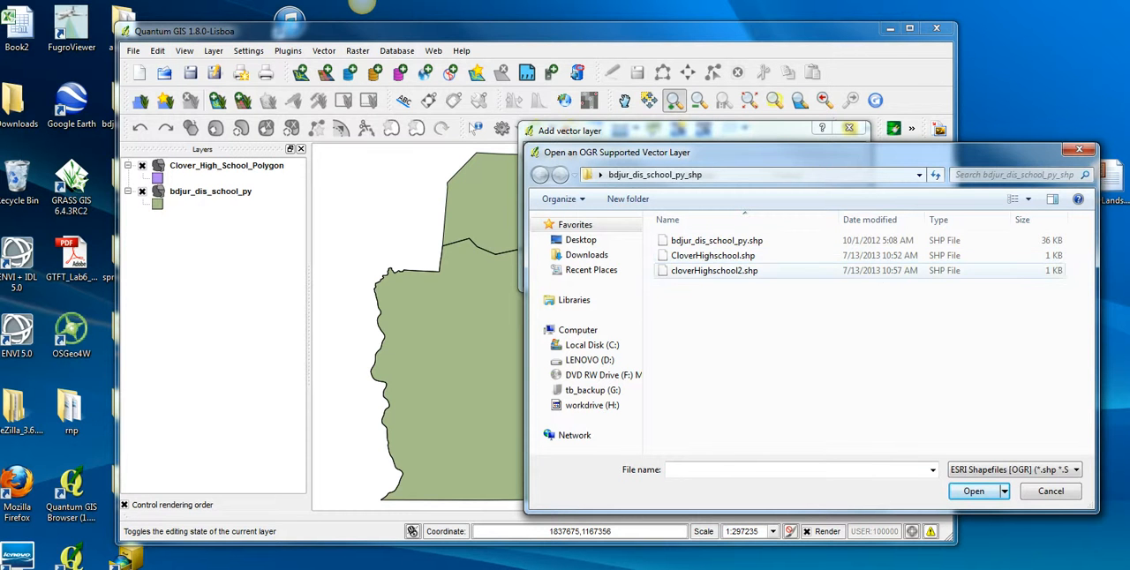
{"action": "left_click", "coordinate": [714, 271]}
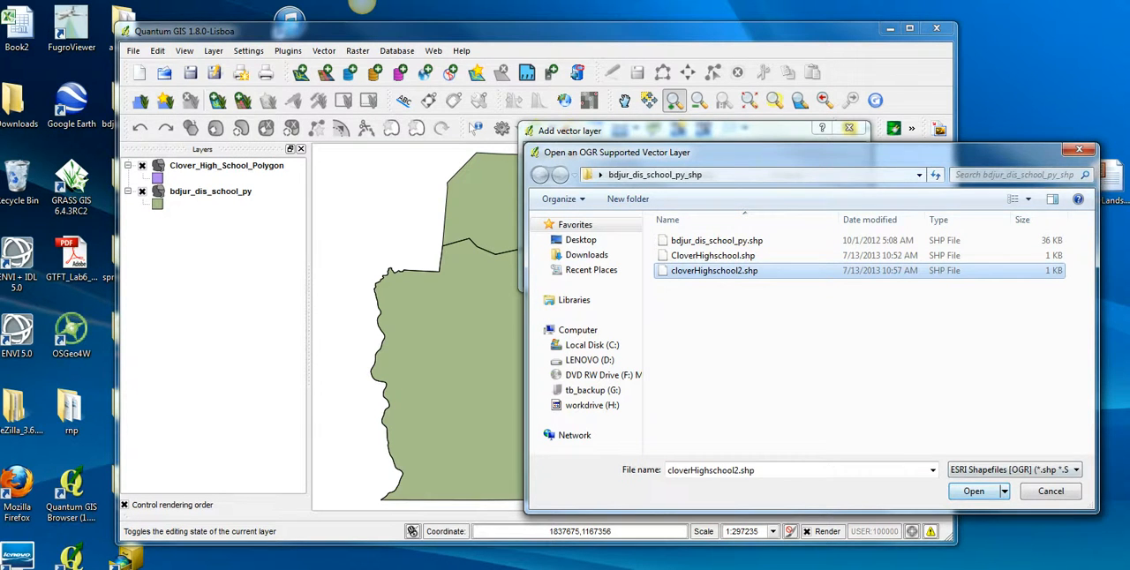
{"action": "left_click", "coordinate": [974, 491]}
{"action": "left_click", "coordinate": [708, 271]}
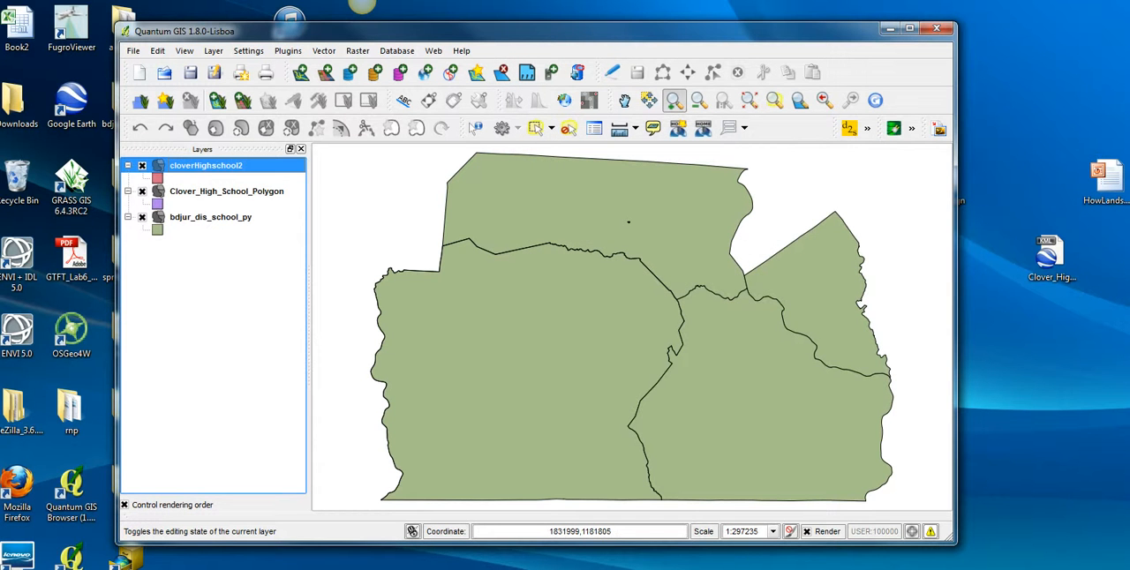
Move the Clover_High_School_Polygon layer below bdjur_dis_school_py and inspect the cloverHighschool2 polygon up close against the school districts.
{"action": "left_click_drag", "start_coordinate": [226, 191], "coordinate": [219, 228]}
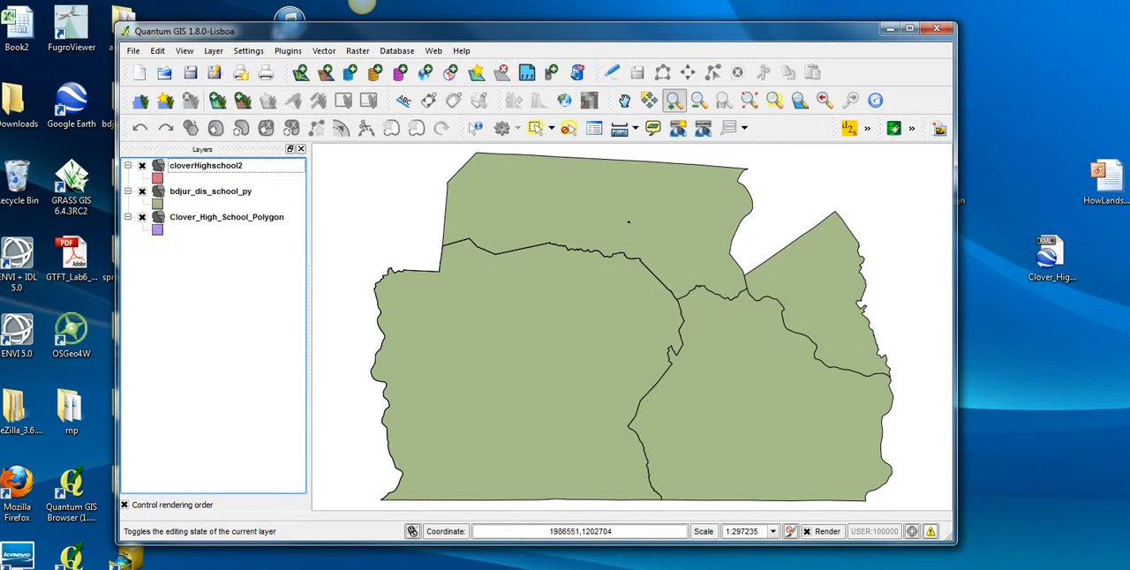
{"action": "left_click_drag", "start_coordinate": [593, 200], "coordinate": [664, 247]}
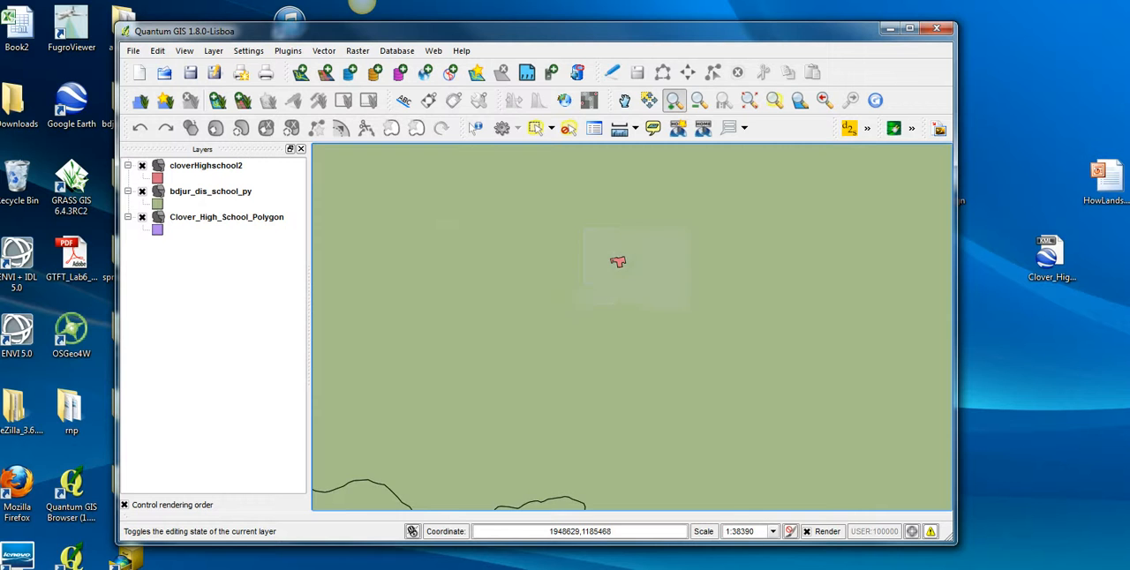
{"action": "left_click_drag", "start_coordinate": [584, 228], "coordinate": [693, 306]}
{"action": "left_click_drag", "start_coordinate": [430, 222], "coordinate": [472, 300]}
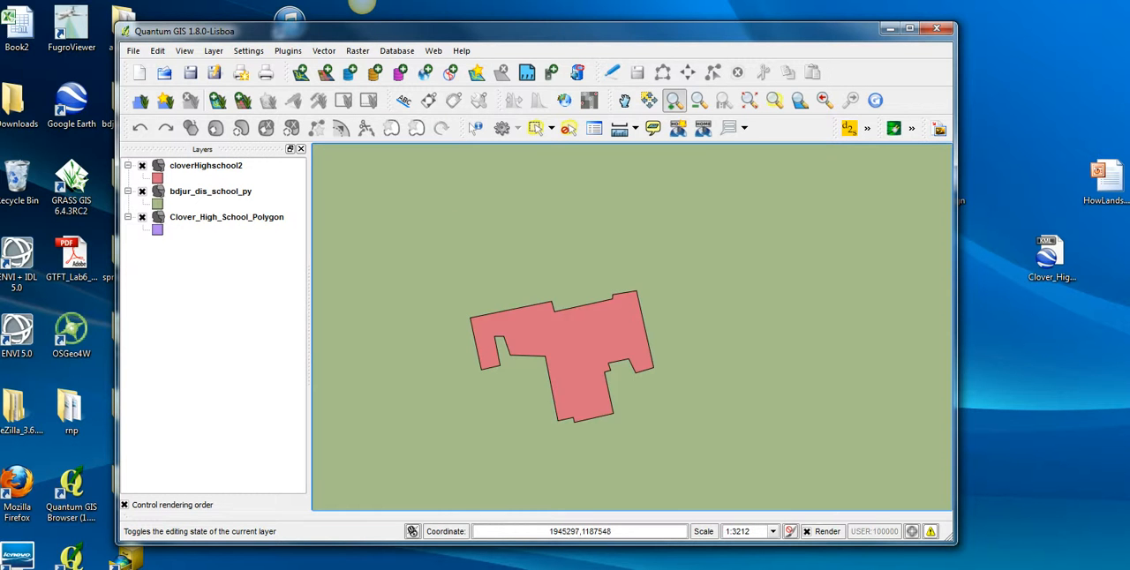
{"action": "scroll", "coordinate": [640, 341], "scroll_direction": "up", "scroll_amount": 4}
{"action": "scroll", "coordinate": [648, 341], "scroll_direction": "down", "scroll_amount": 6}
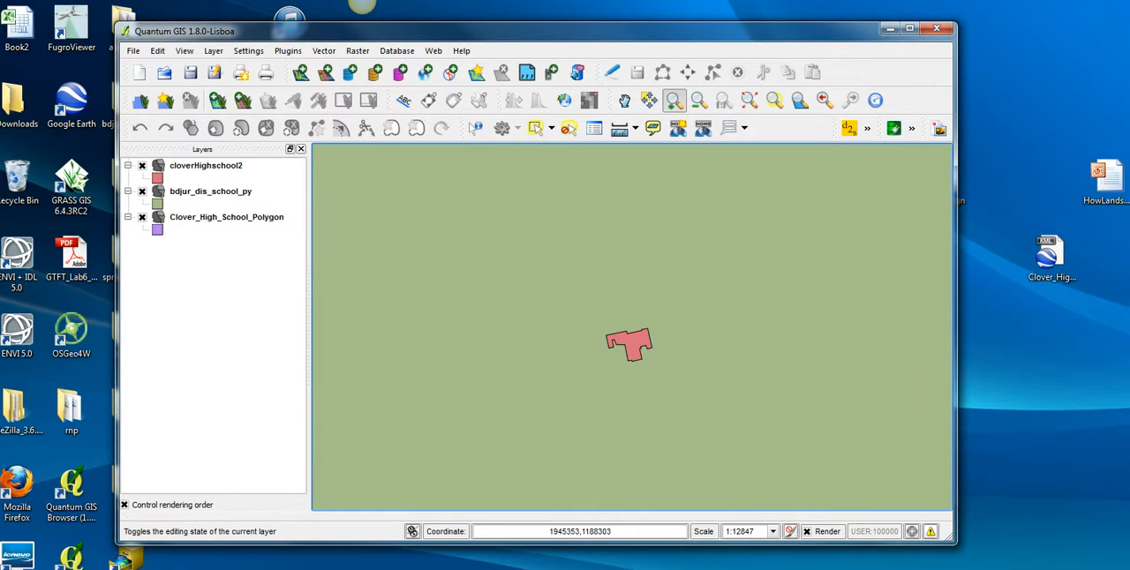